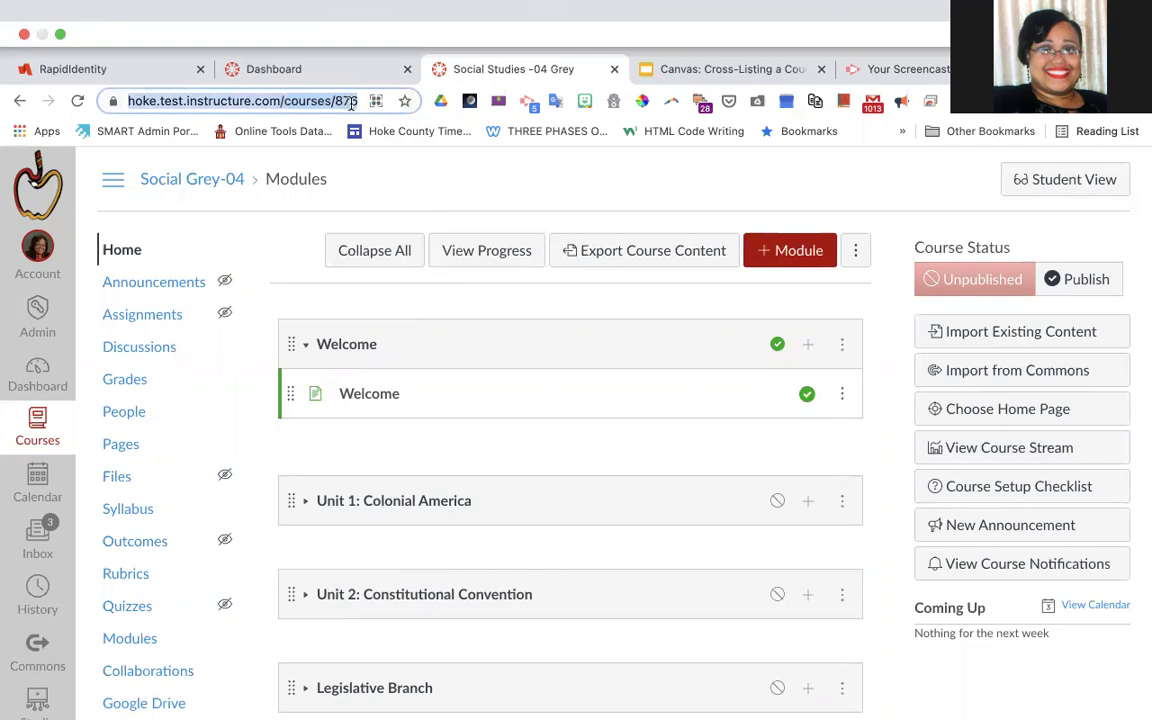
Copy the course ID 8760 from the web address of the Social Studies -04 Grey course.
double_click(343, 101)
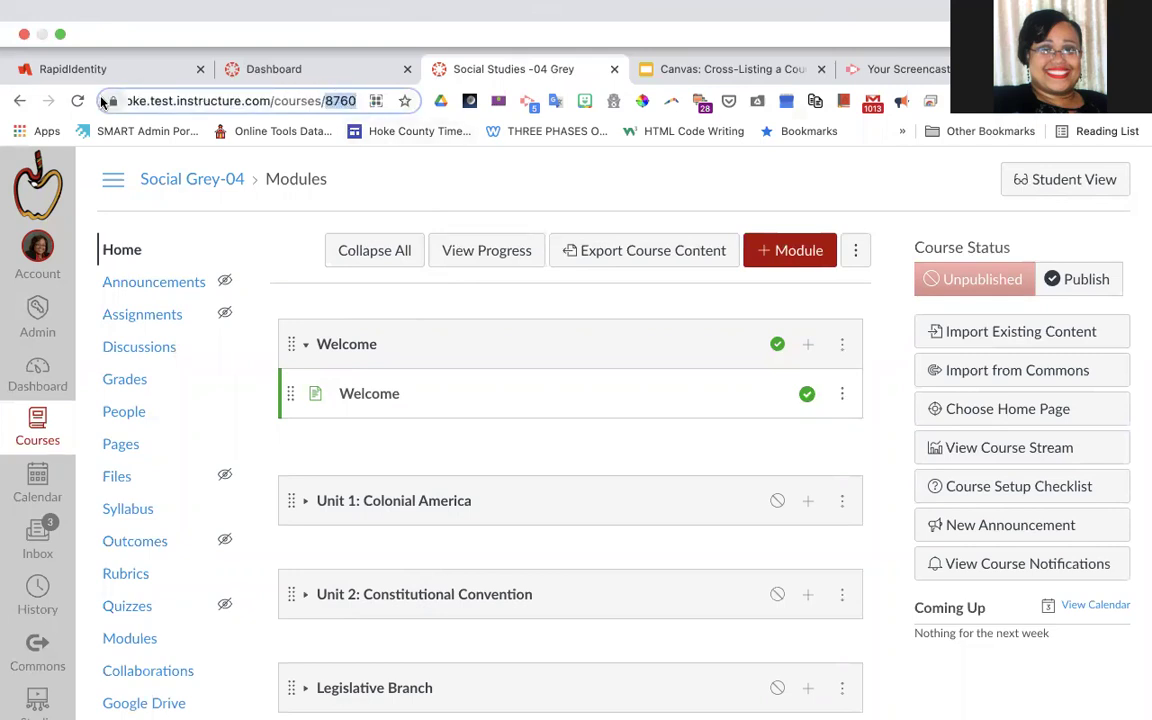
right_click(342, 101)
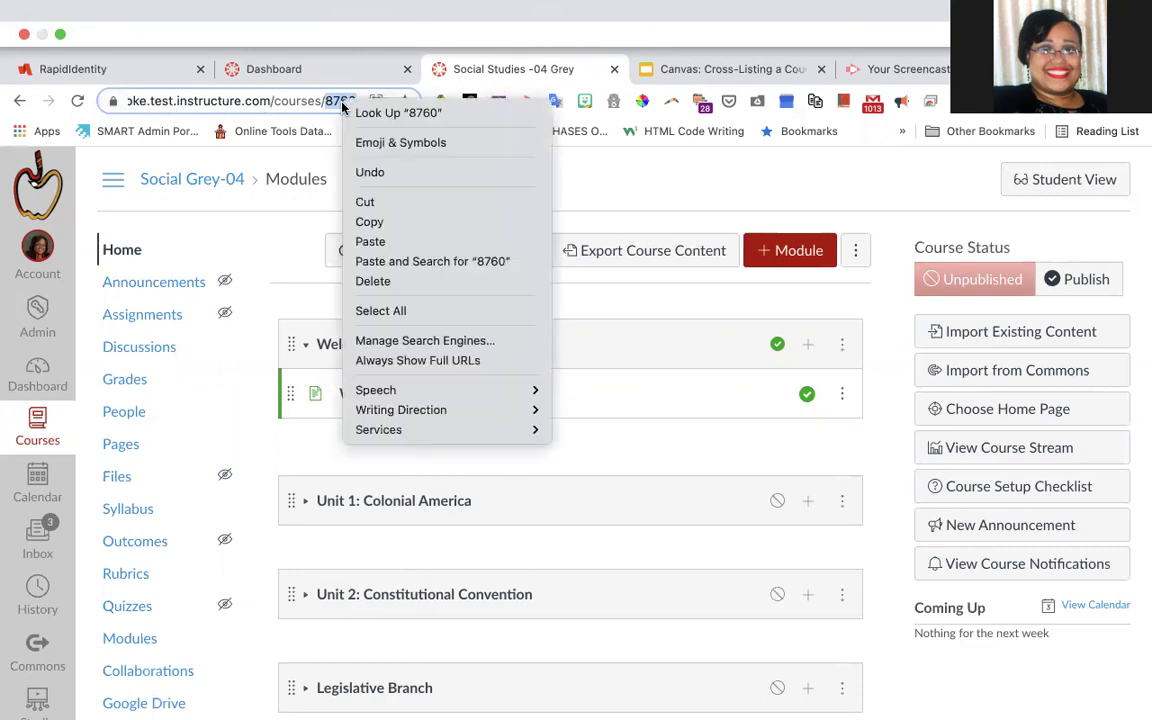
left_click(378, 224)
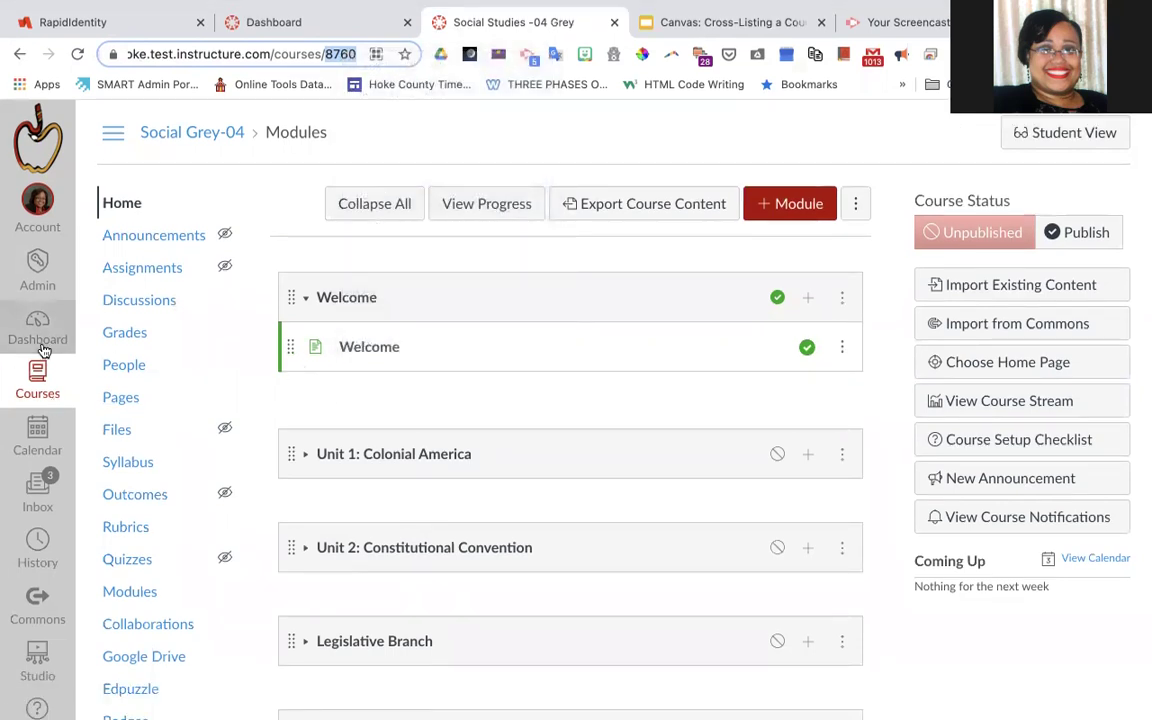
Go to the Social Studies 03 Grey course's settings and open its Social Studies grey-03 section.
left_click(40, 380)
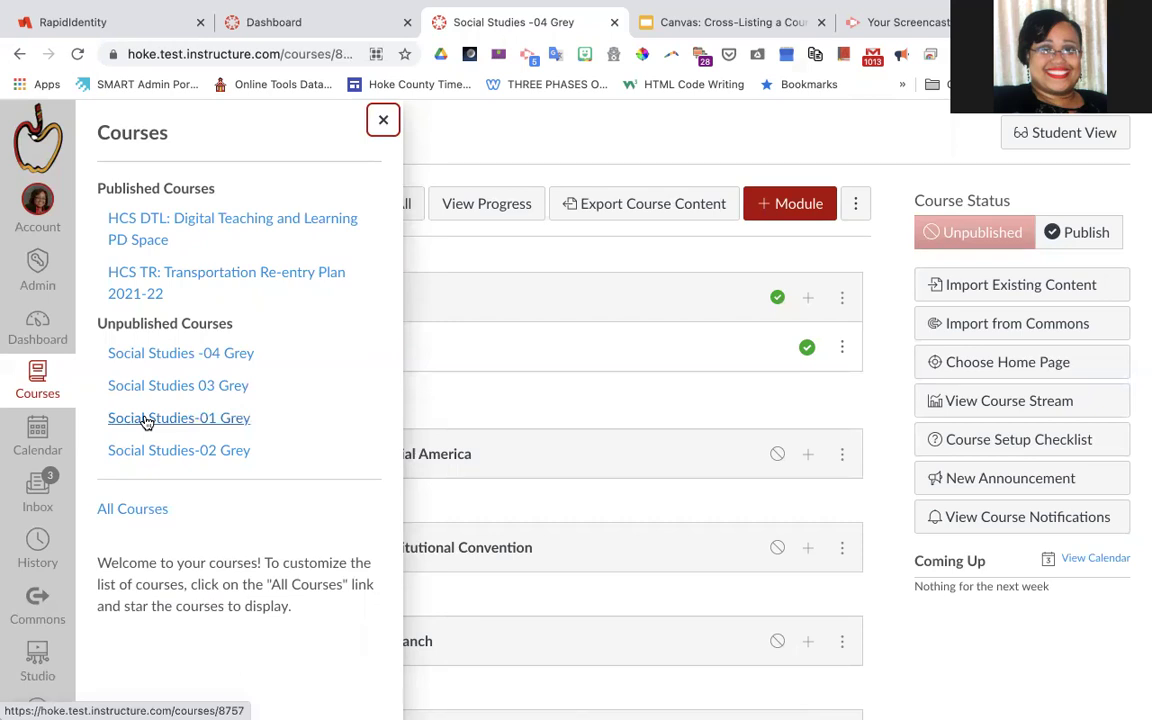
left_click(213, 390)
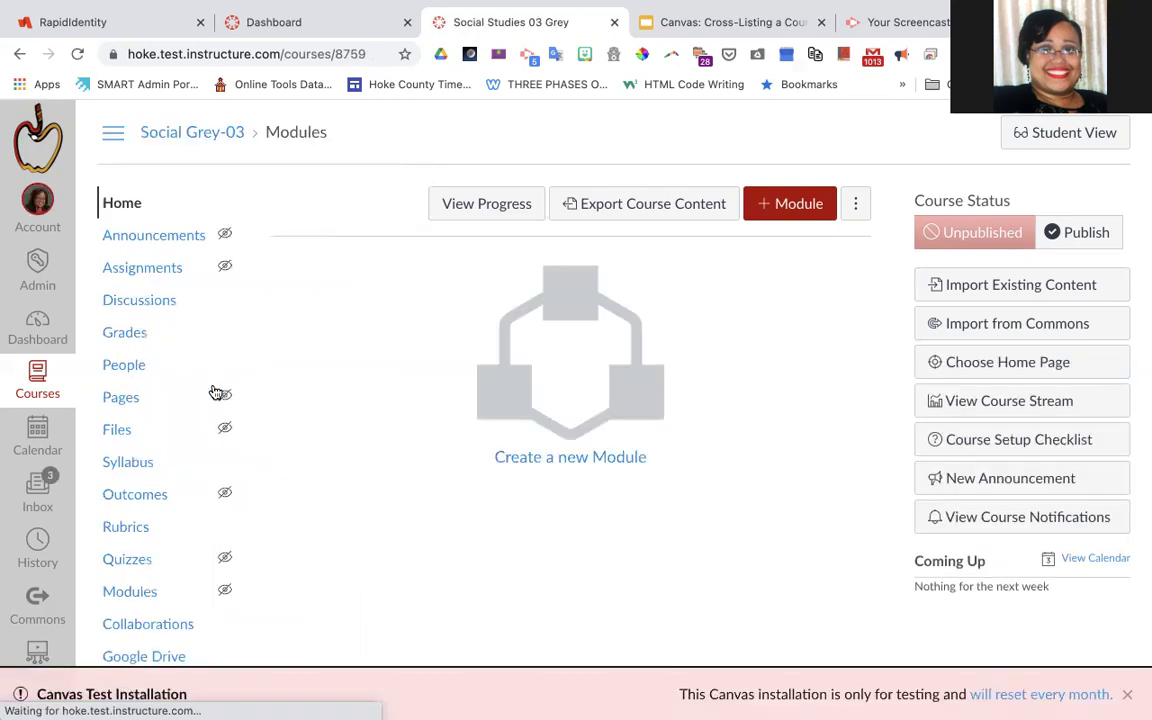
left_click(1127, 694)
scroll(213, 538, "down", 5)
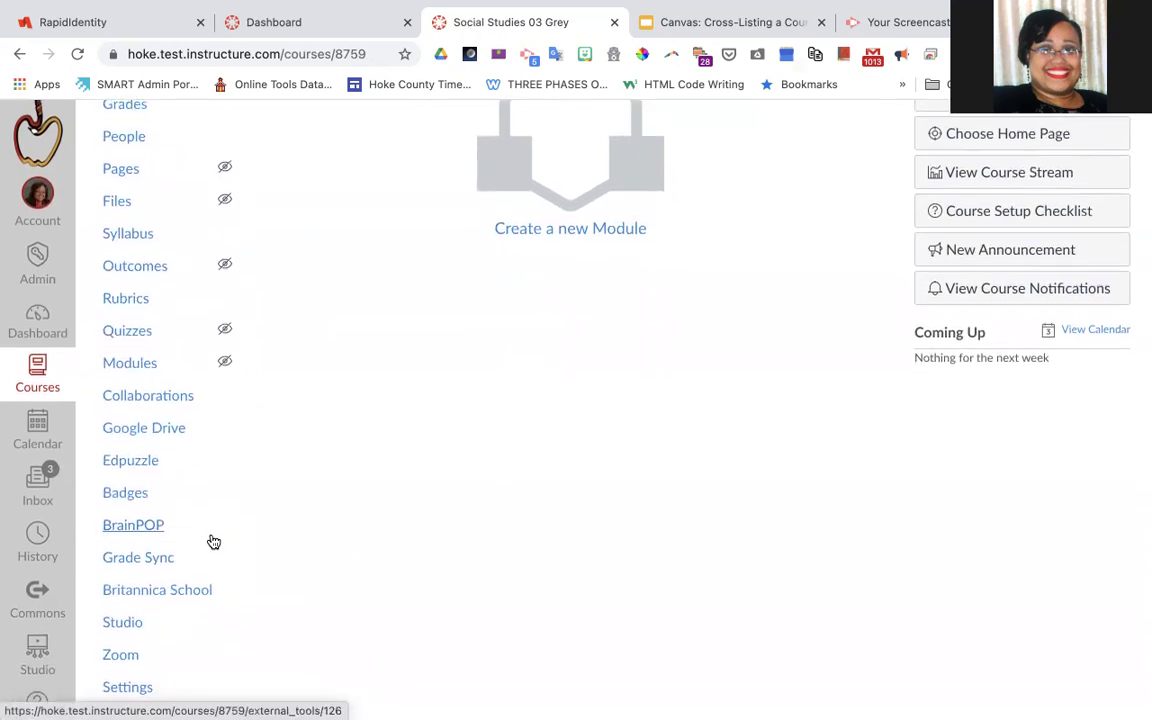
left_click(128, 694)
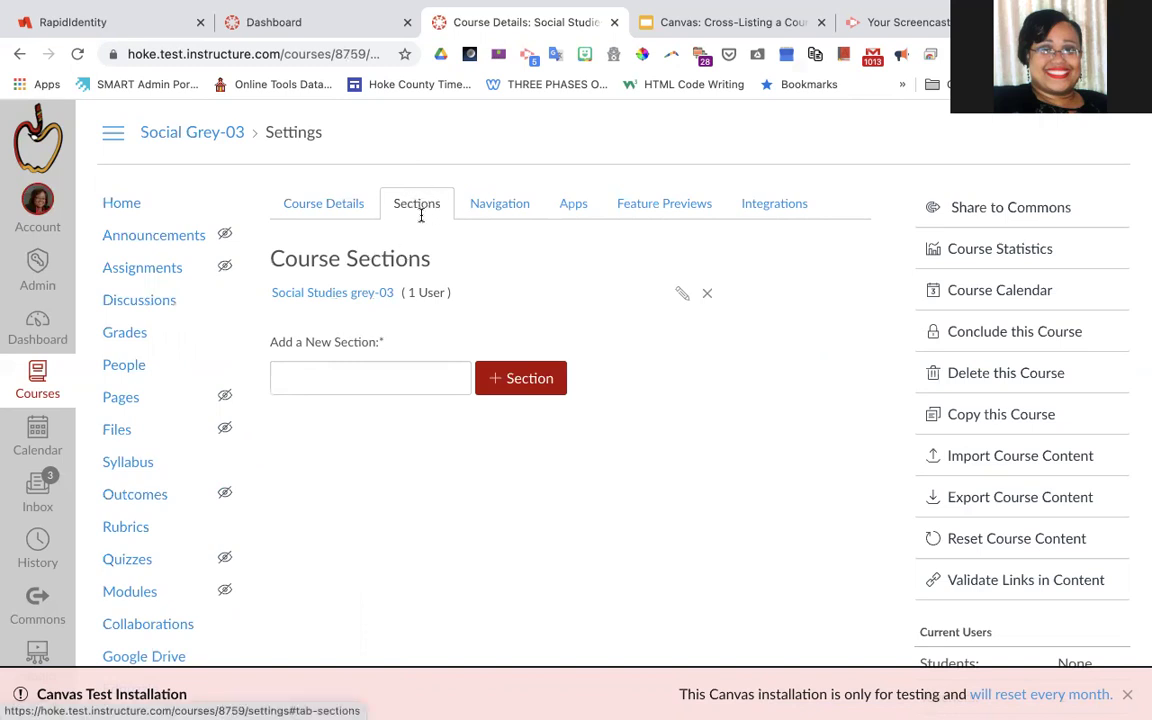
left_click(341, 296)
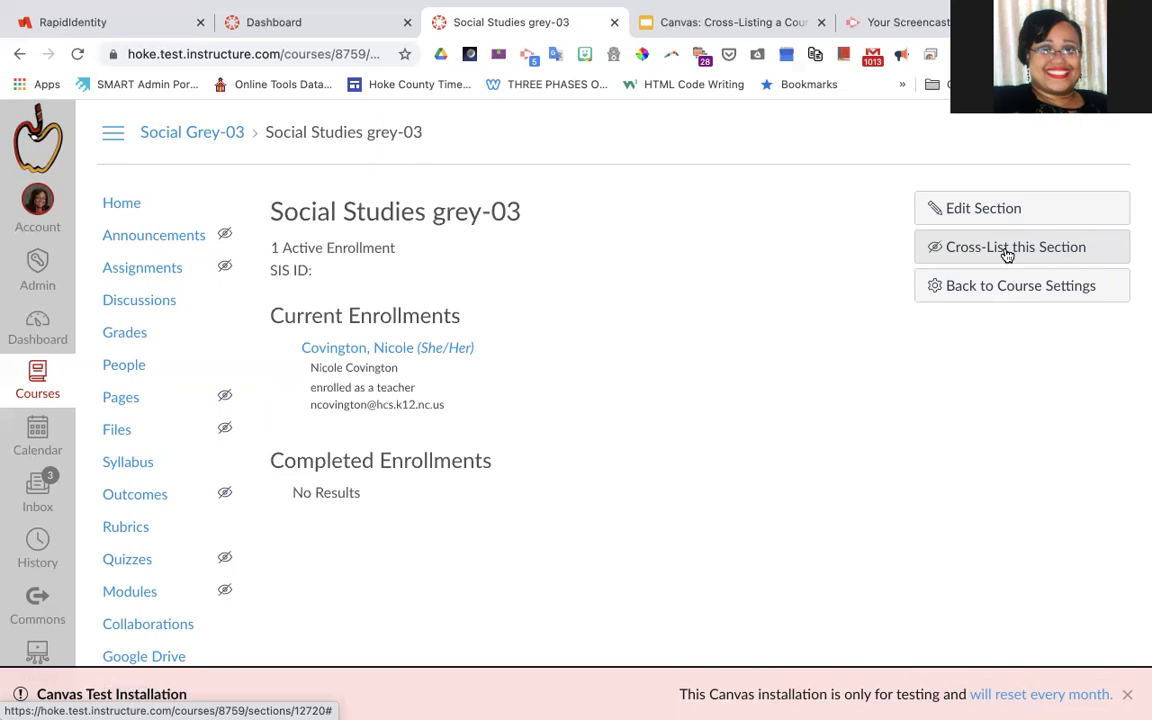
Cross-list the Social Studies grey-03 section into the Social Studies -04 Grey course using course ID 8760.
left_click(1007, 255)
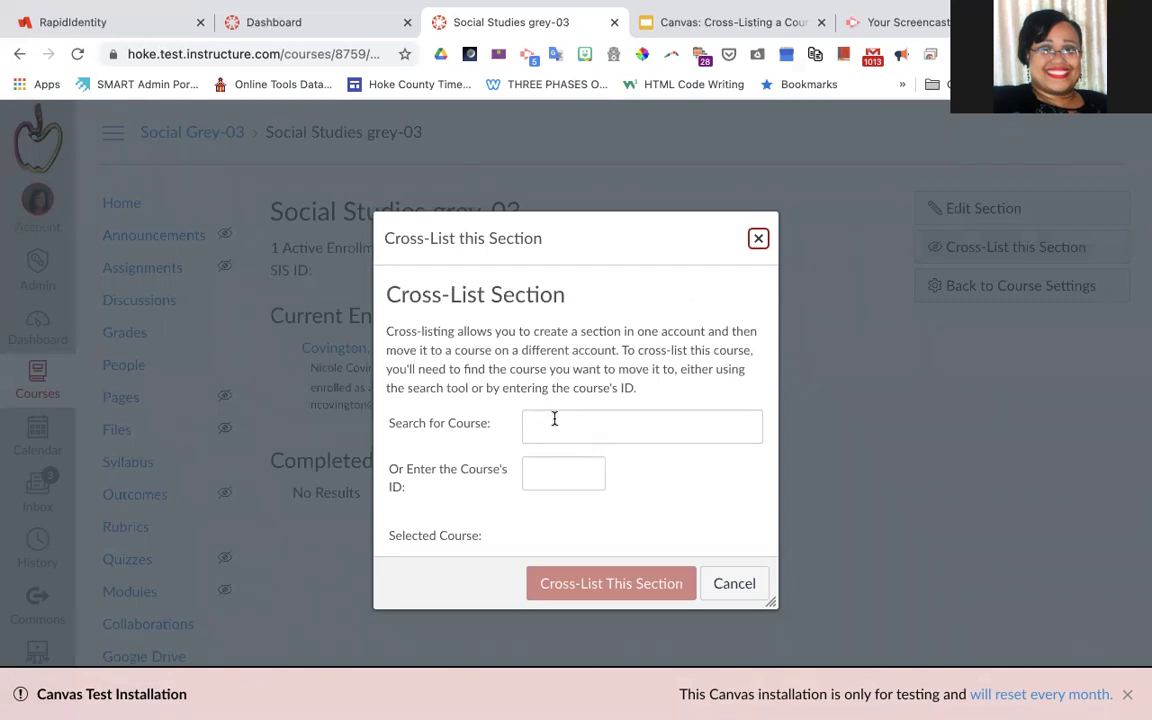
left_click(557, 471)
type("8760")
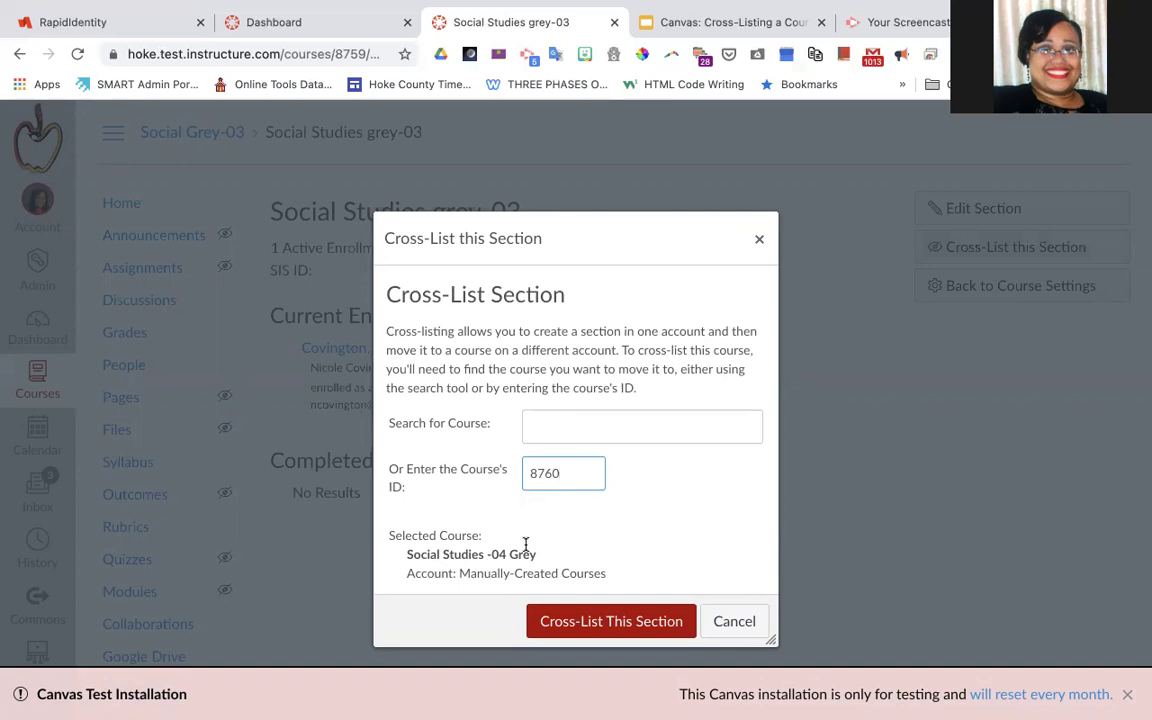
left_click(561, 622)
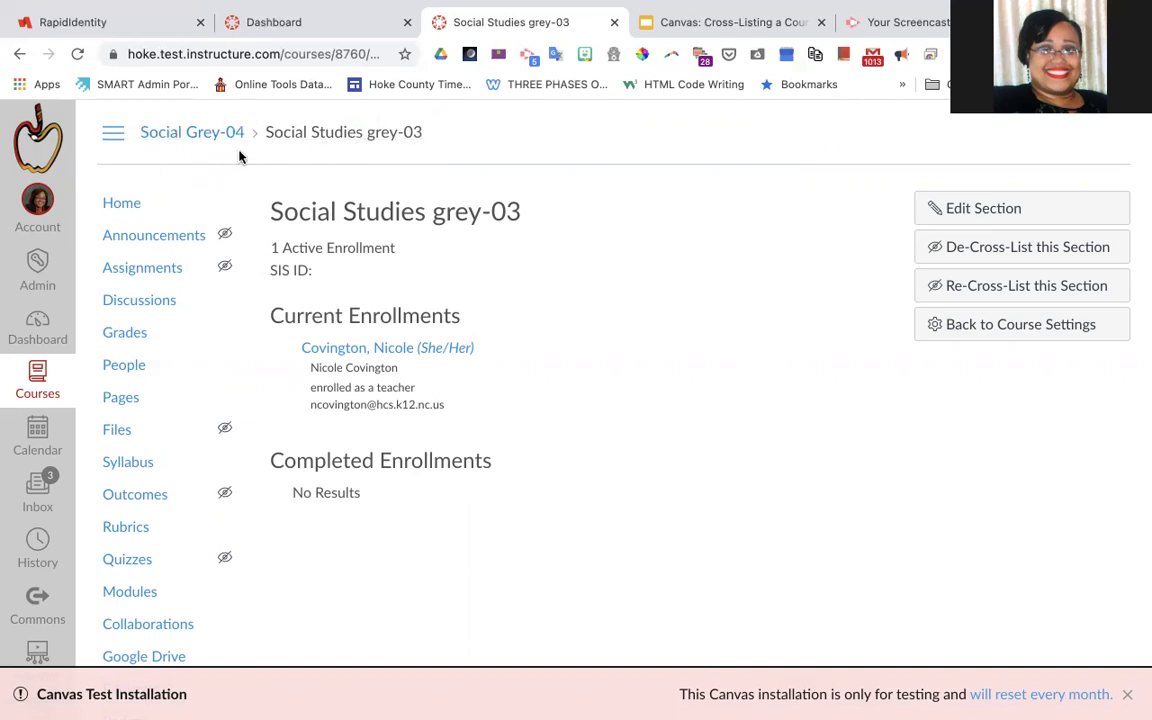
Go to the Social Studies-02 Grey course's settings and open its Social Studies-02 Grey section.
left_click(37, 376)
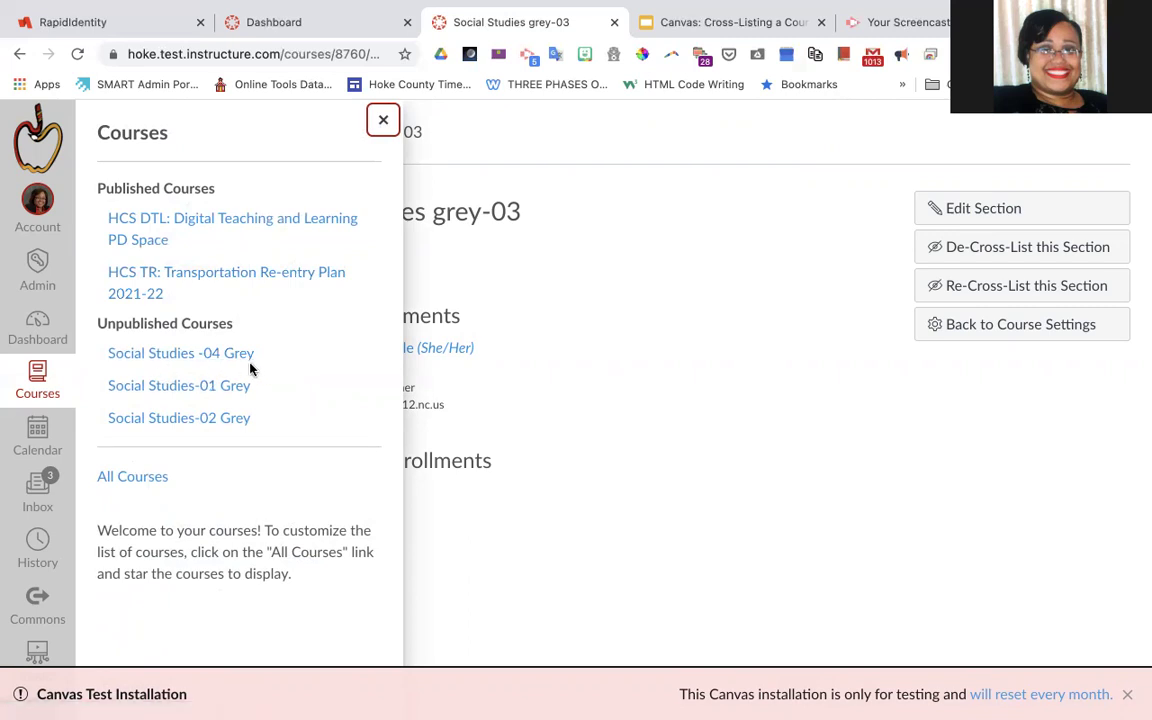
left_click(183, 424)
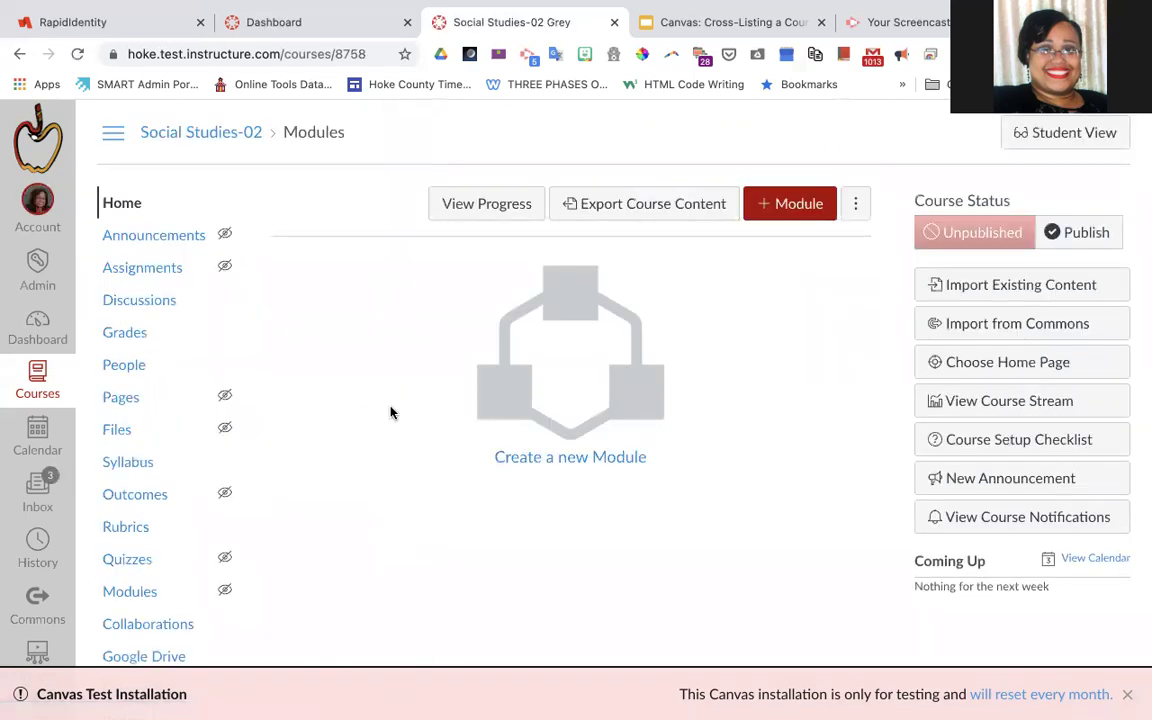
left_click(1126, 695)
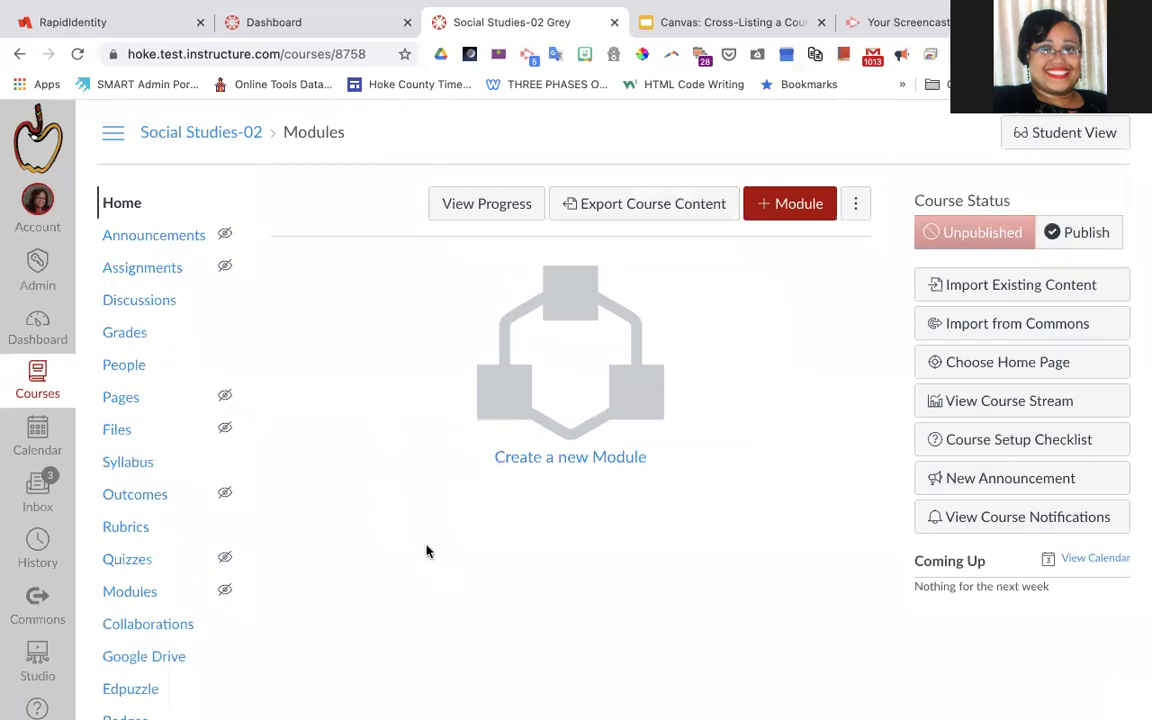
scroll(427, 550, "down", 2)
left_click(145, 696)
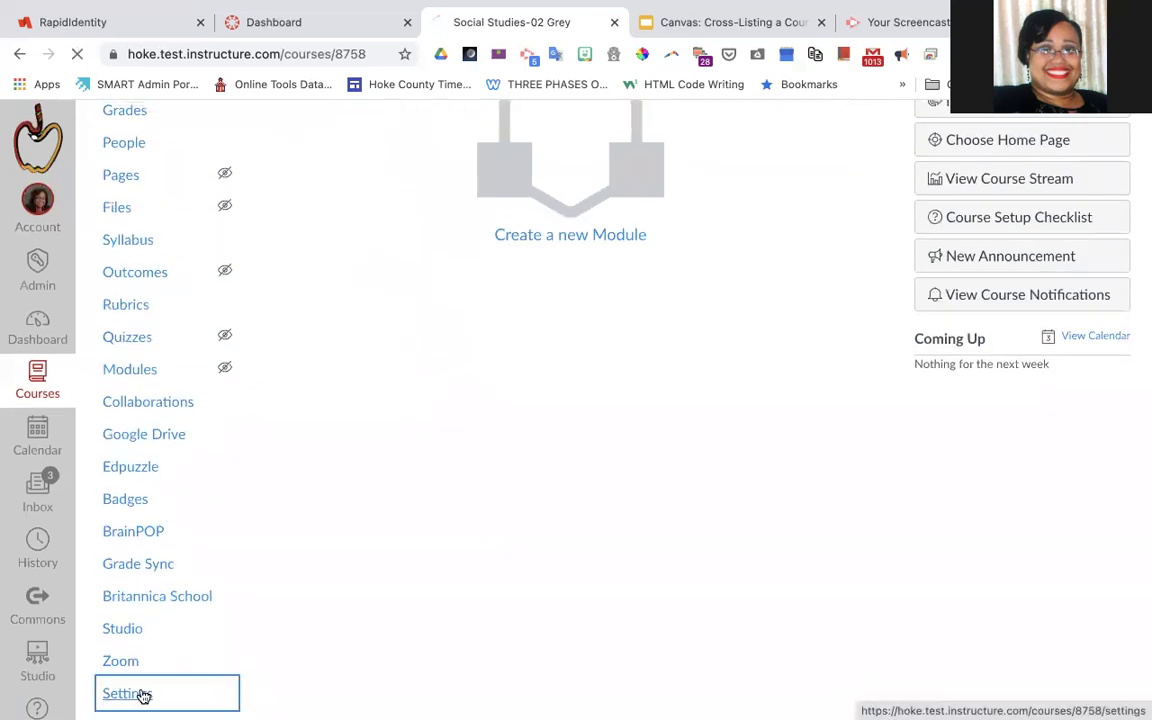
left_click(416, 200)
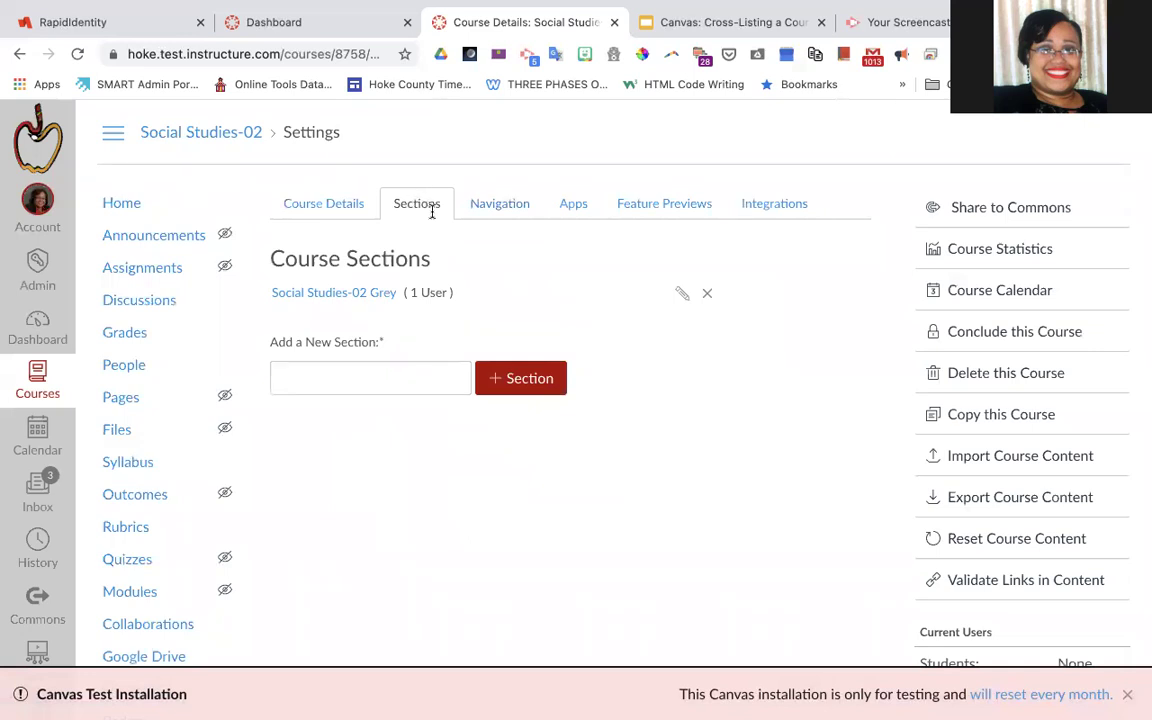
left_click(336, 295)
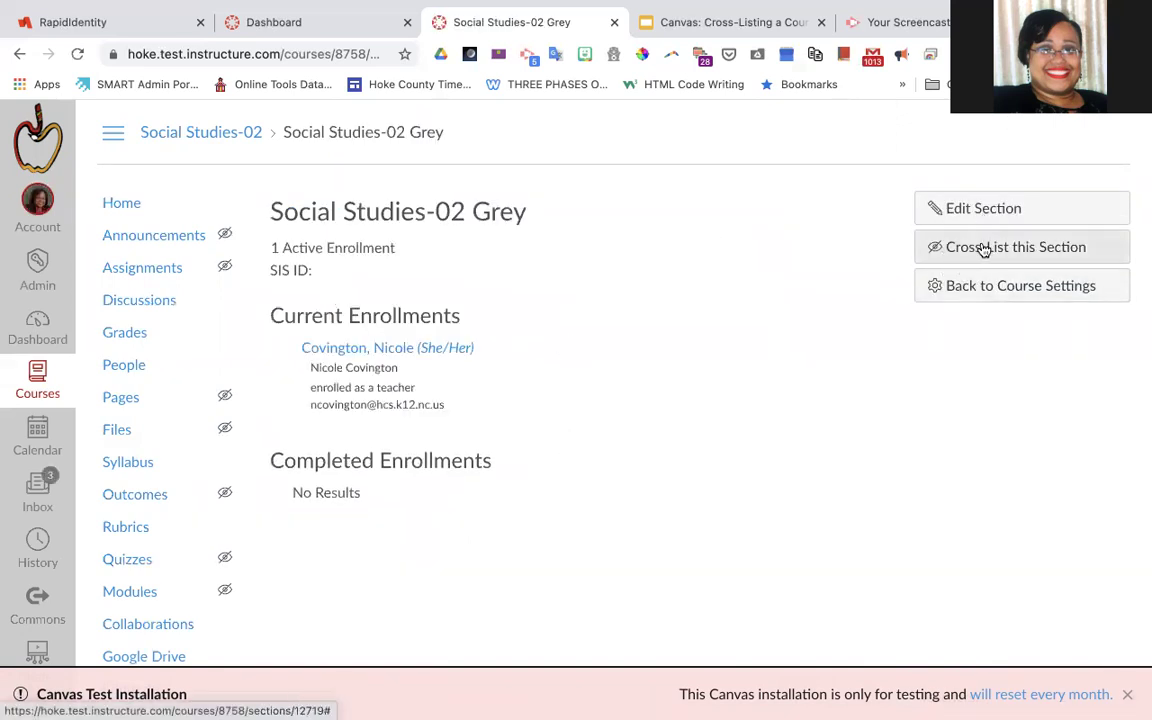
Cross-list the Social Studies-02 Grey section into the Social Studies -04 Grey course using course ID 8760.
left_click(998, 248)
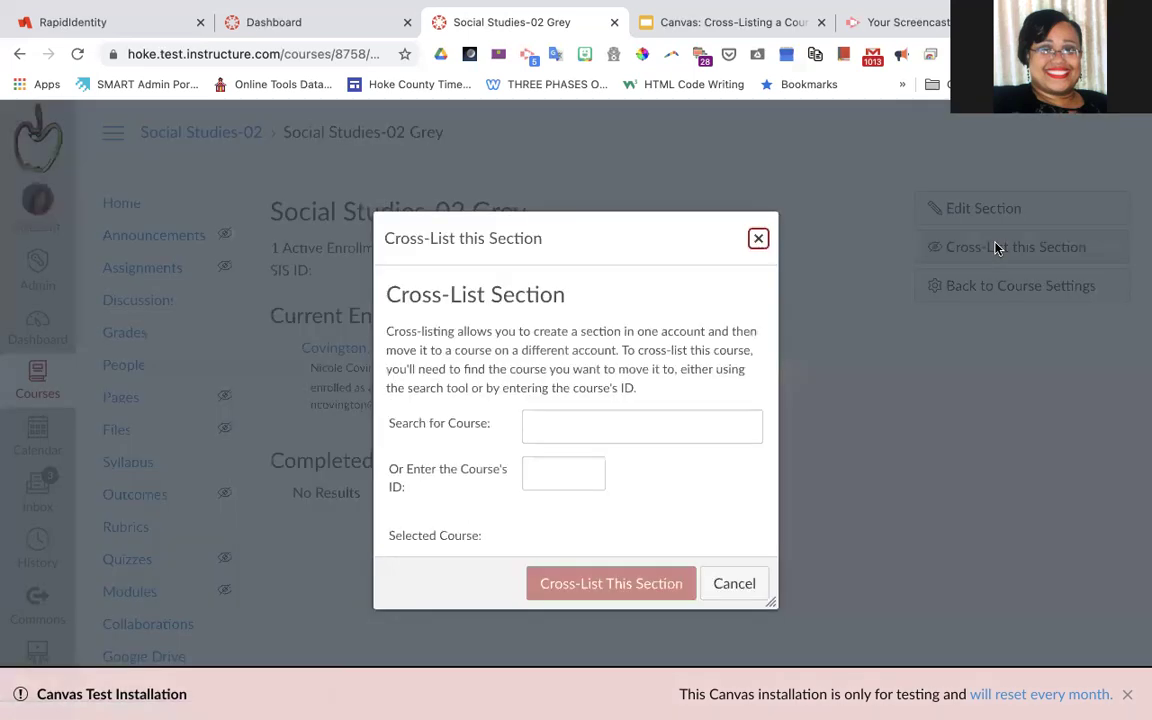
left_click(544, 473)
type("8760")
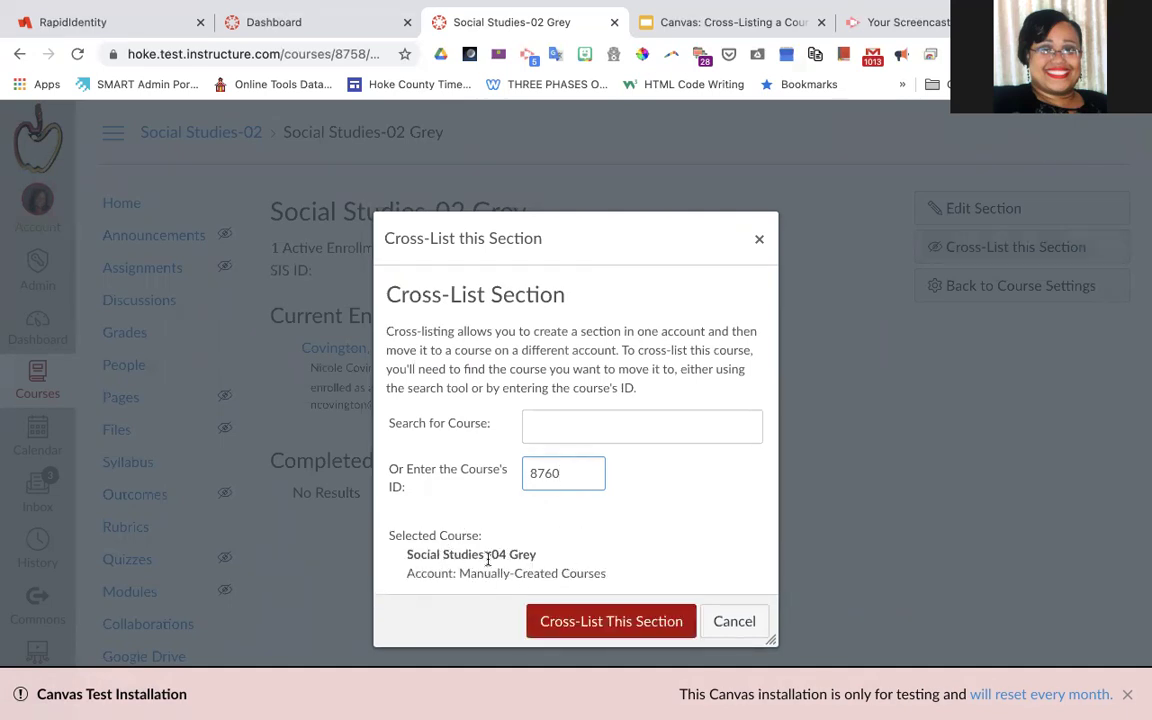
left_click(607, 625)
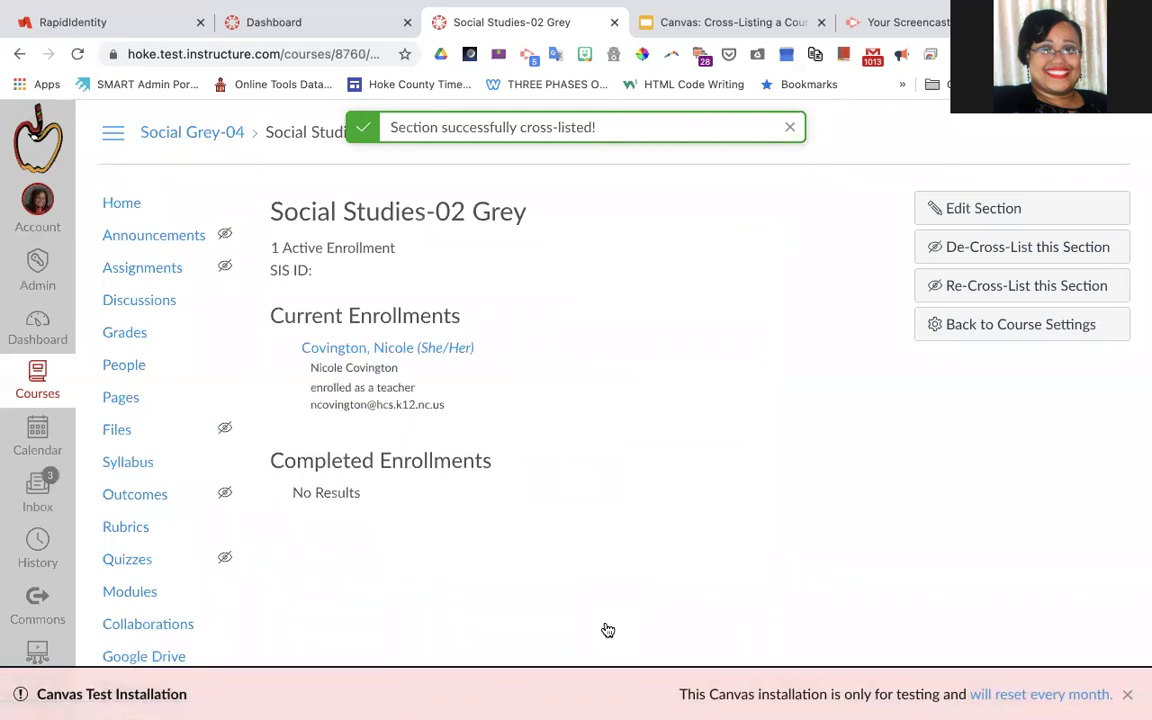
Open the Social Grey-04 course's settings and review its list of course sections.
left_click(217, 137)
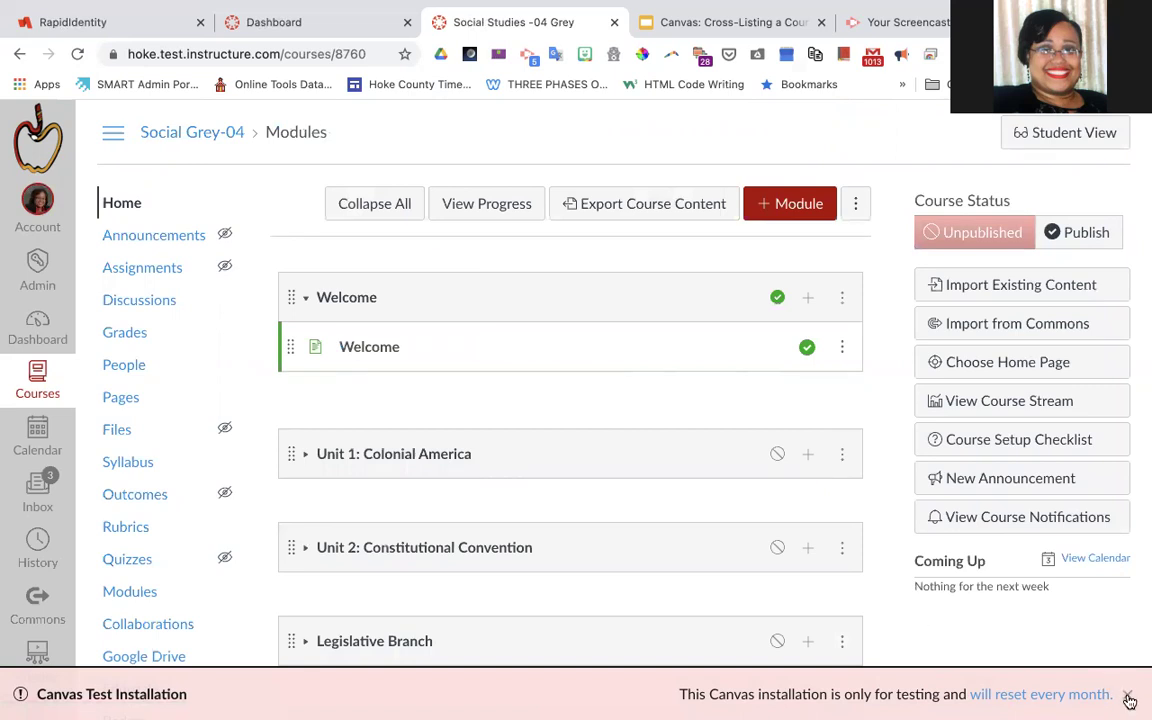
scroll(418, 535, "down", 3)
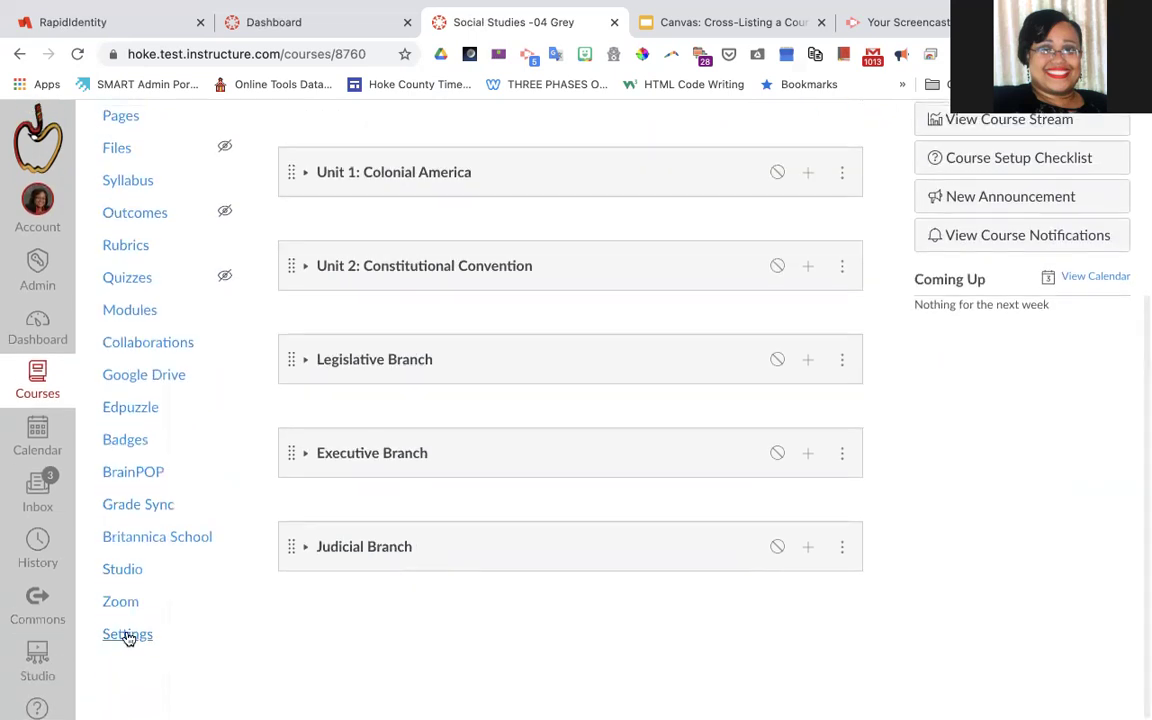
left_click(127, 635)
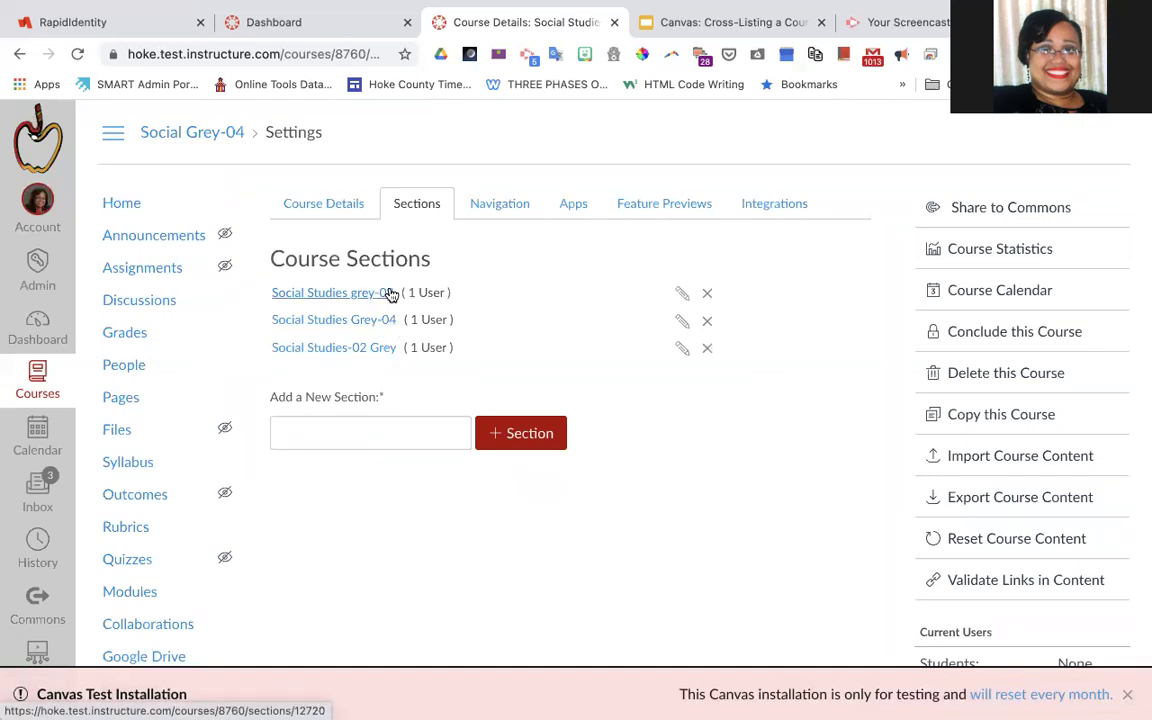
De-cross-list the Social Studies-02 Grey section from Social Grey-04 and check the course list.
left_click(368, 350)
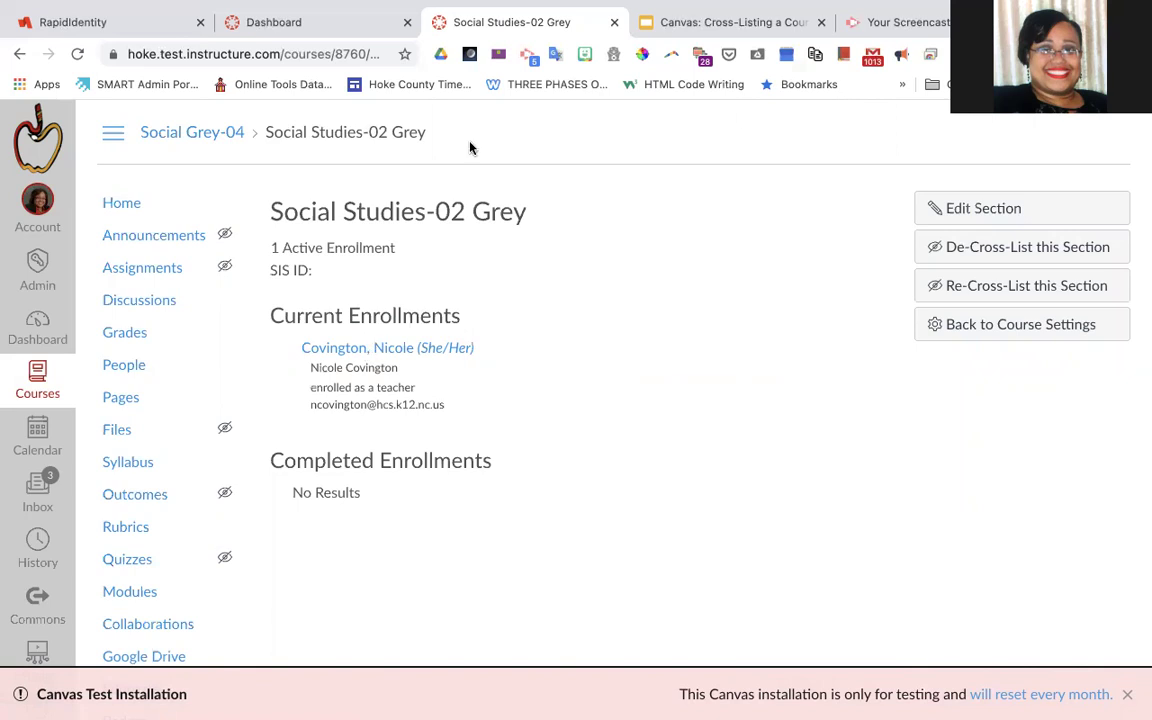
left_click(977, 246)
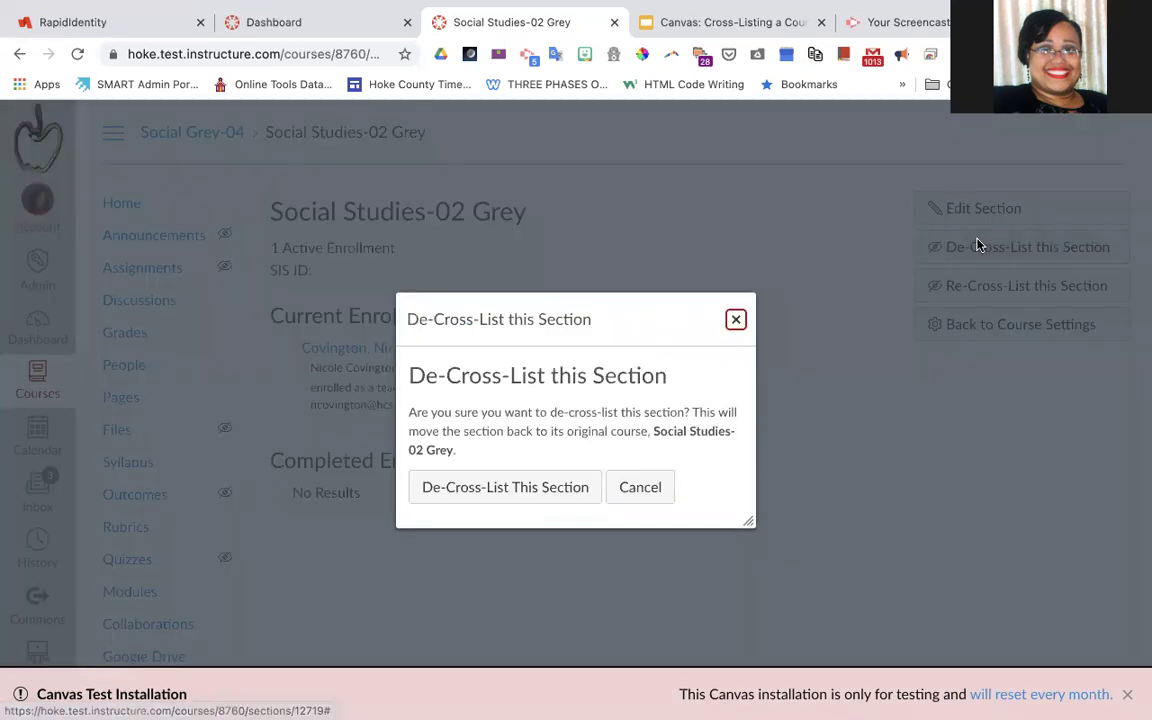
left_click(534, 487)
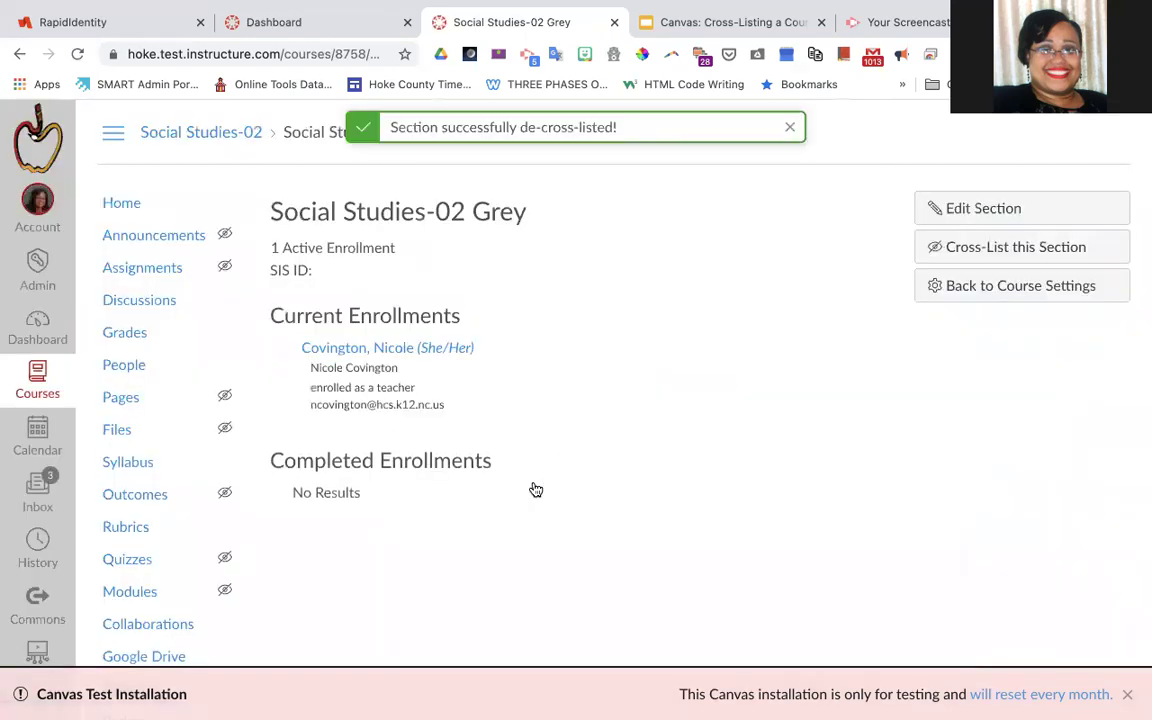
left_click(1127, 694)
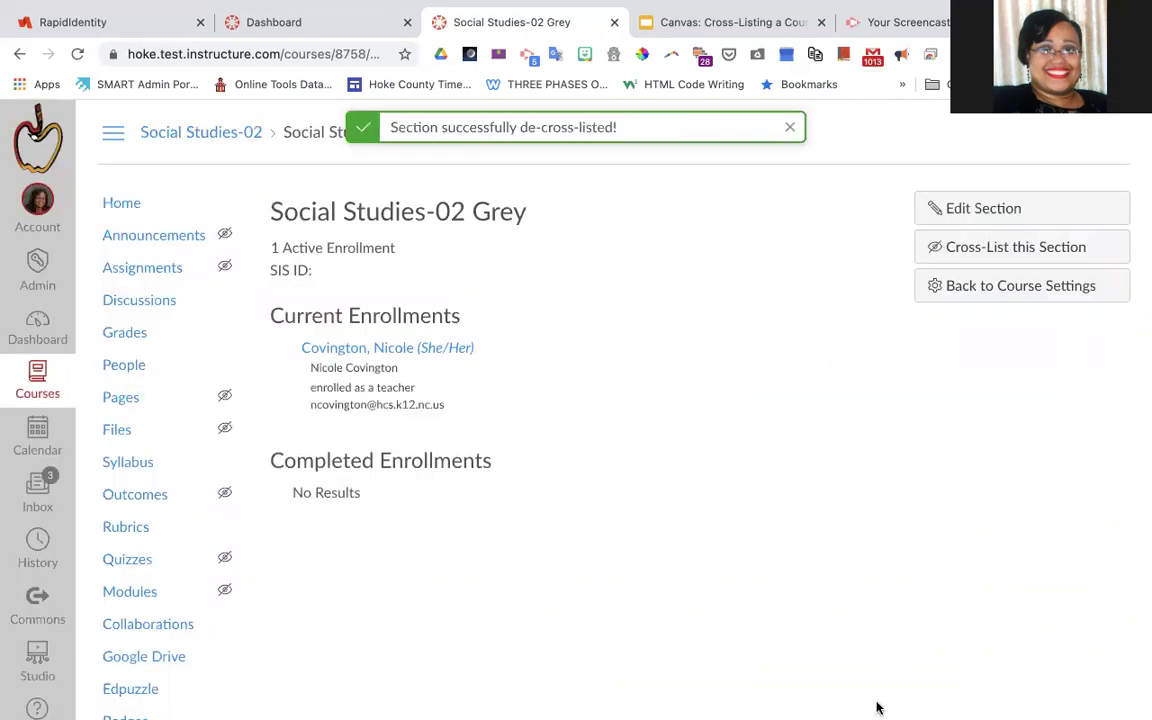
left_click(38, 368)
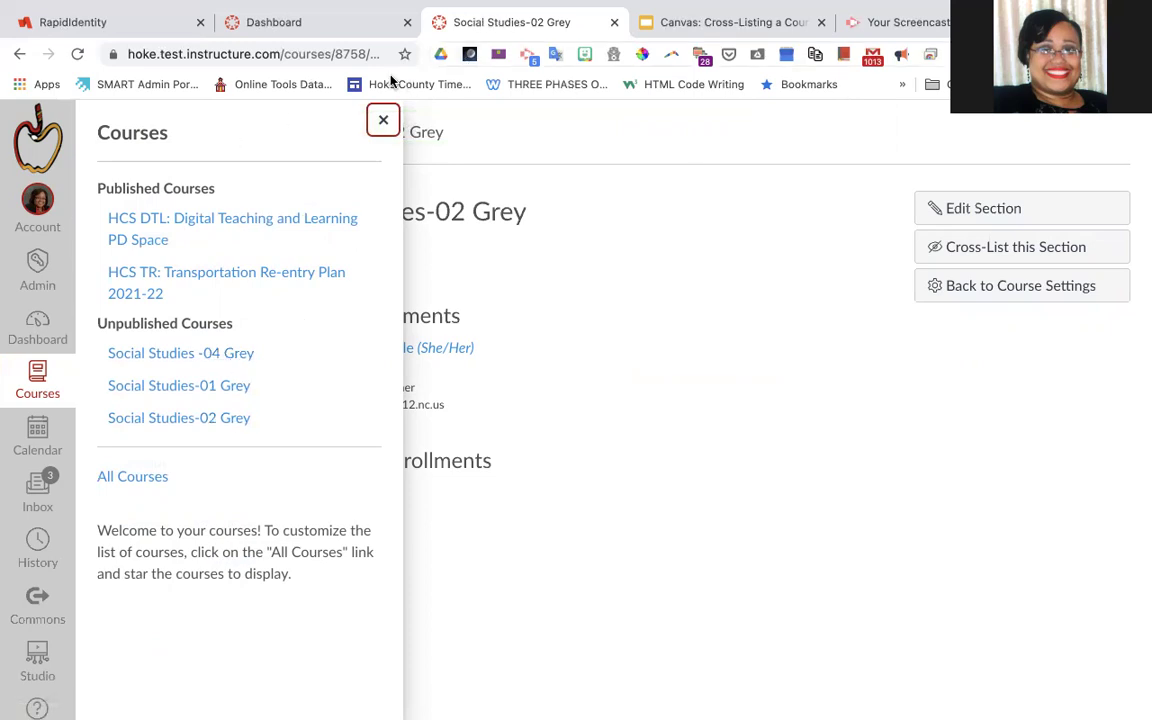
Switch to the Canvas: Cross-Listing a Course presentation in Google Slides and show the Contact information slide.
left_click(696, 18)
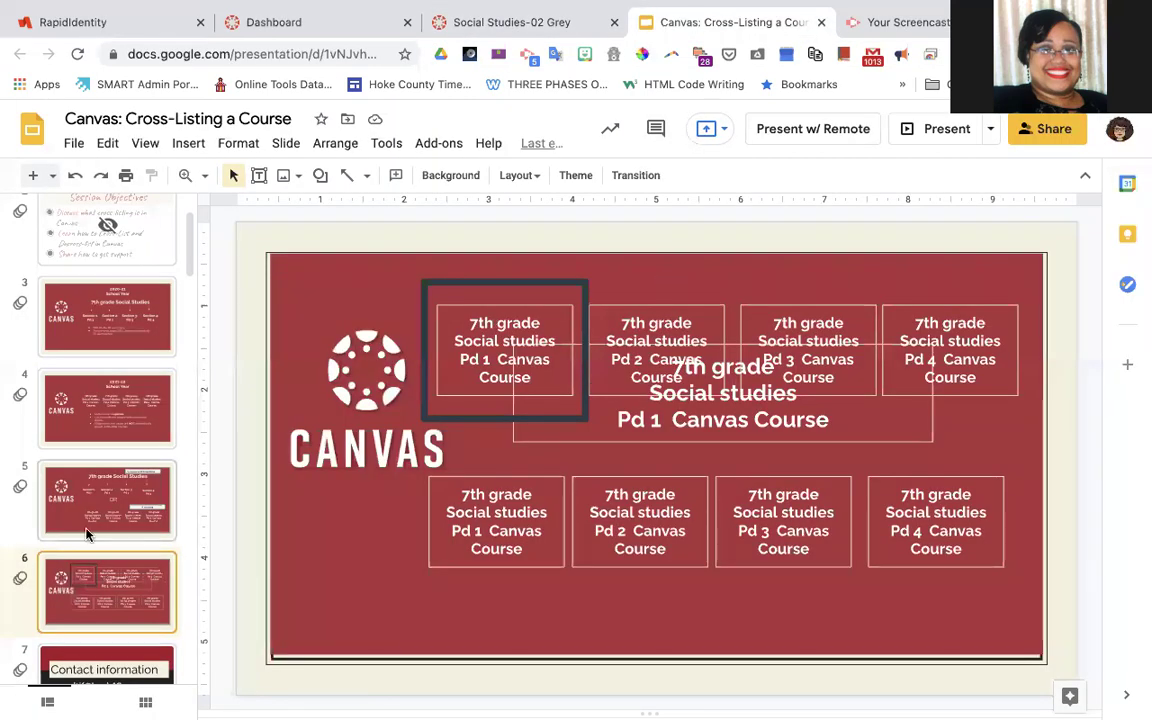
scroll(105, 578, "down", 1)
left_click(108, 578)
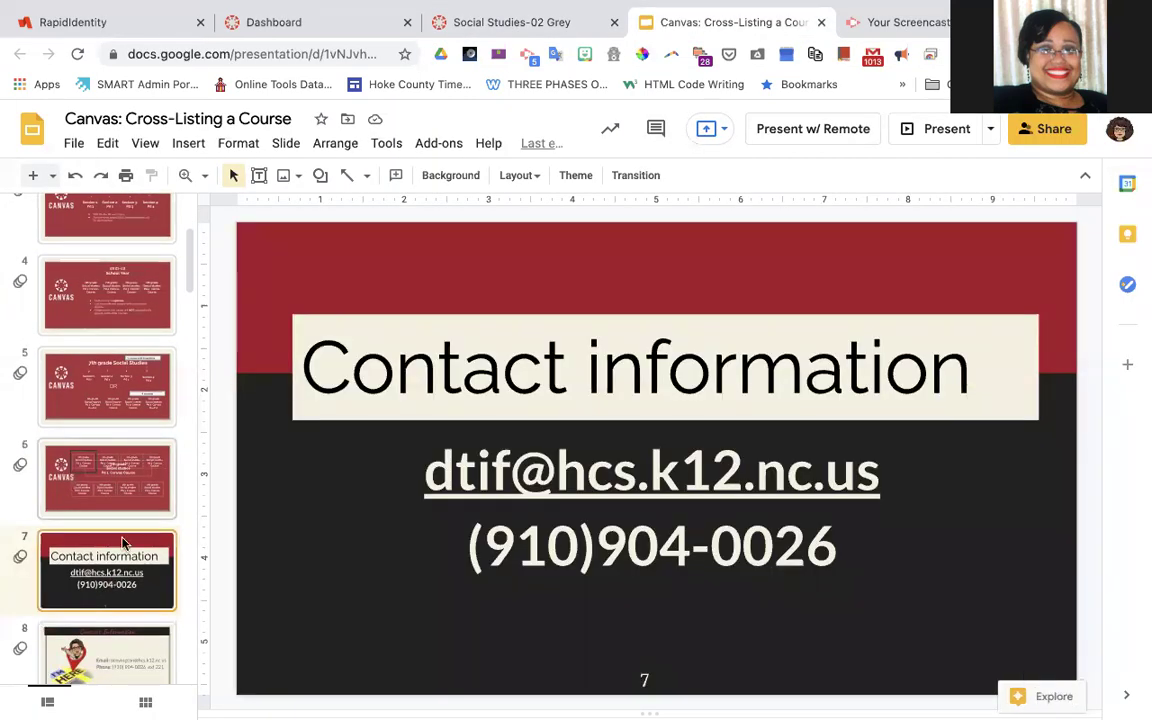